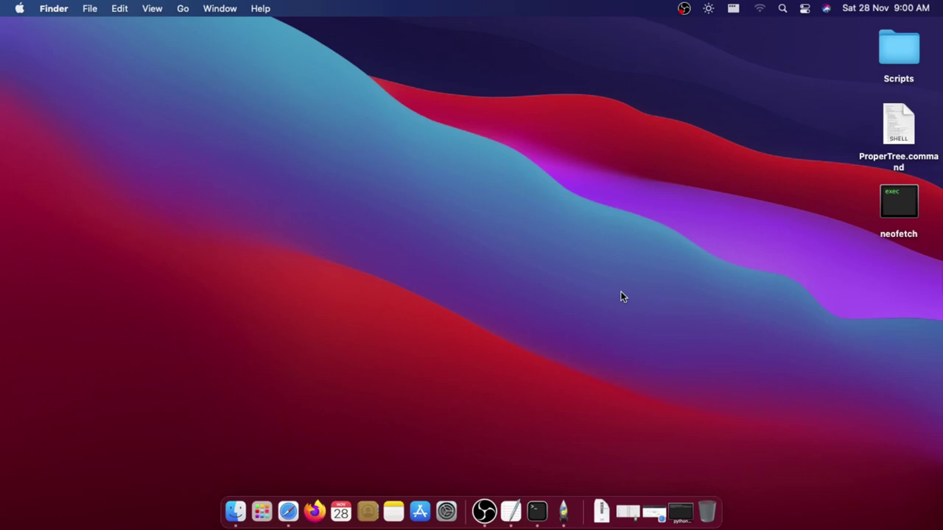
# Run neofetch to show the i3-3220 CPU and GT 710 specs, then refocus the desktop.
pyautogui.doubleClick(898, 202)
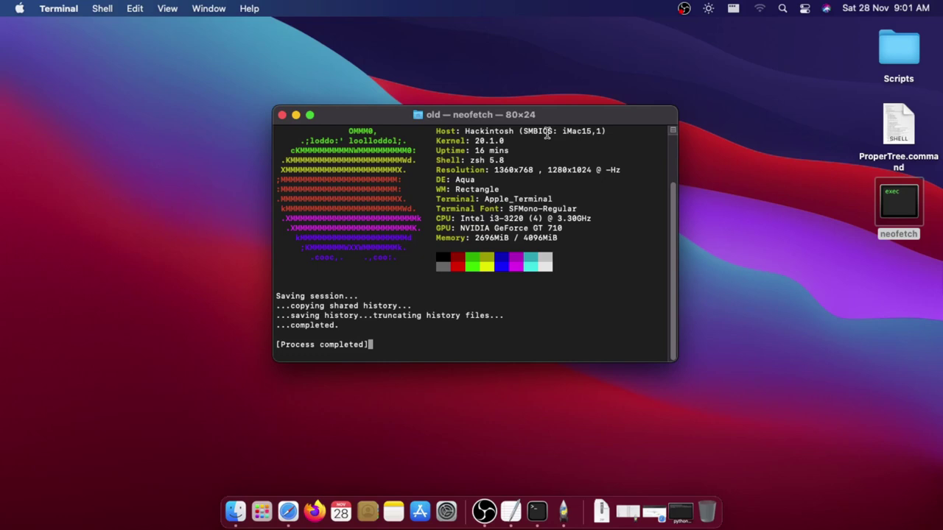
pyautogui.click(137, 141)
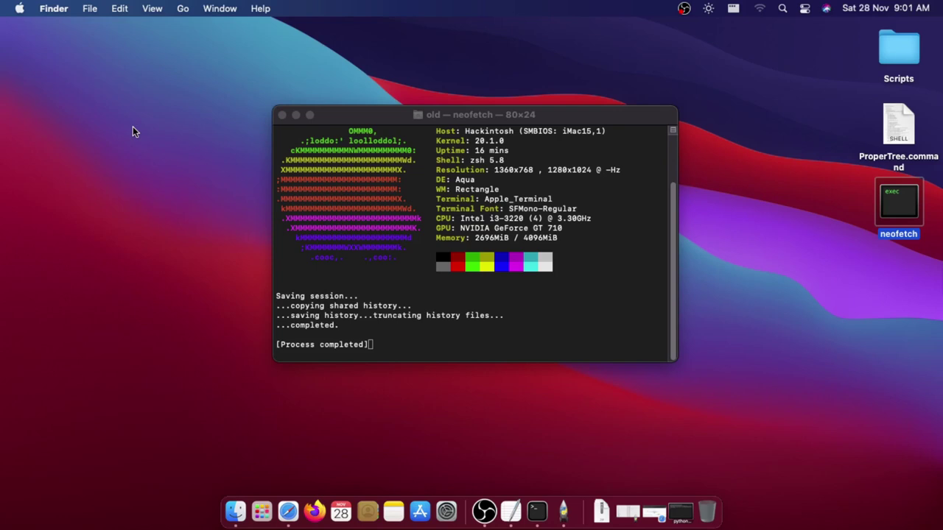
# Check About This Mac showing Big Sur 11.0.1, then close it and the neofetch Terminal.
pyautogui.click(19, 10)
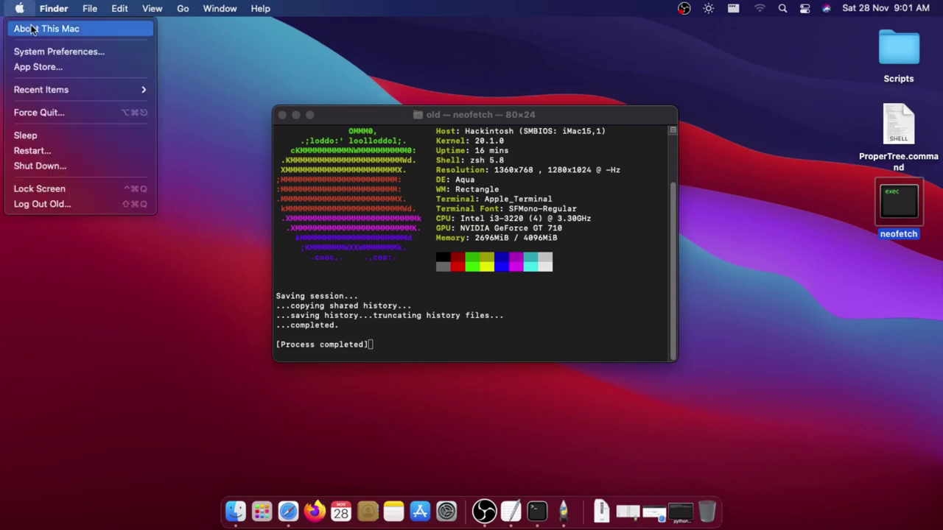
pyautogui.click(32, 31)
pyautogui.click(34, 30)
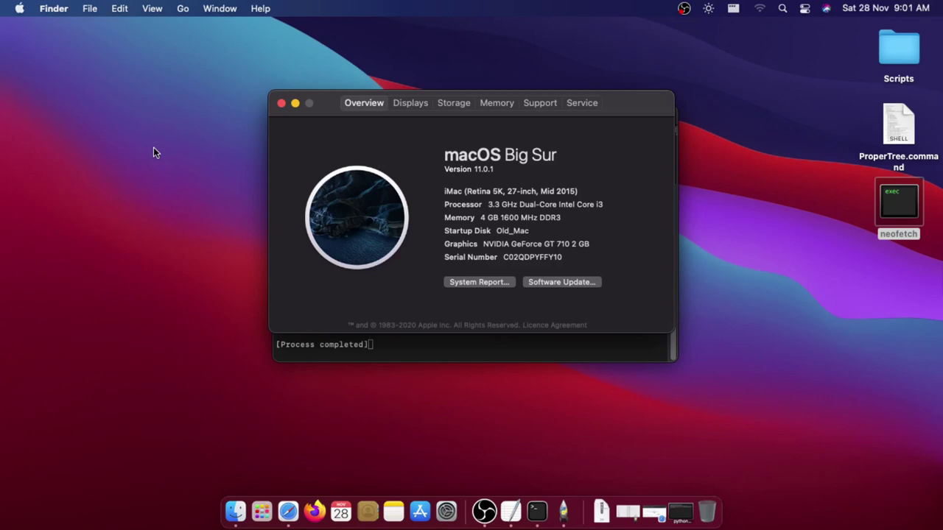
pyautogui.click(282, 104)
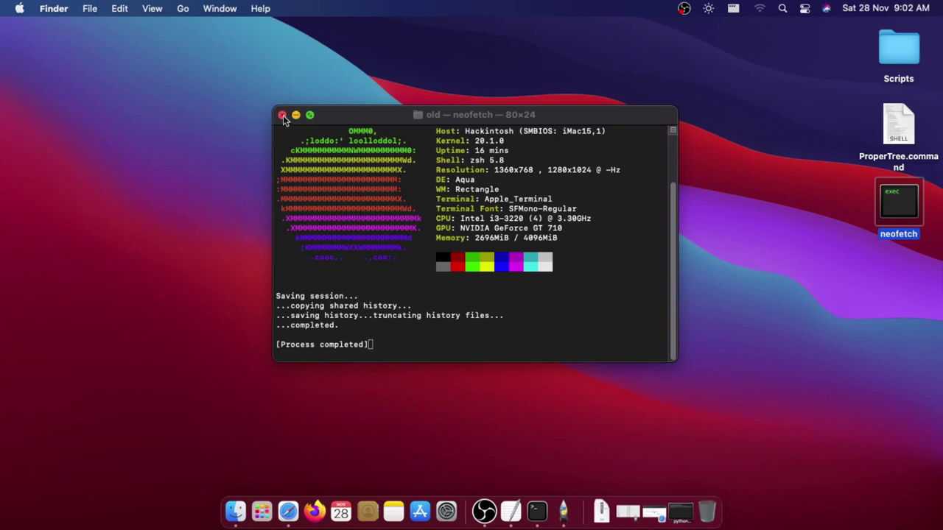
pyautogui.click(282, 115)
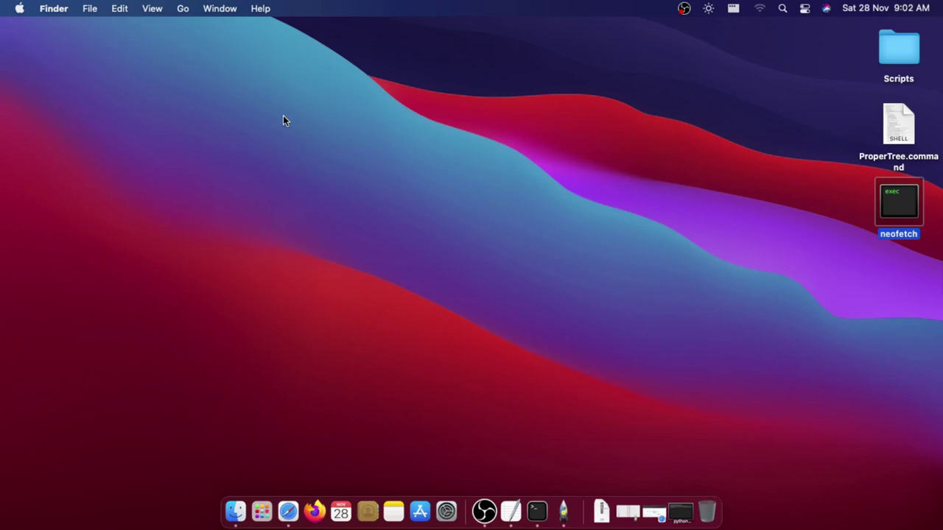
# Open config.plist in ProperTree, select SSDT-HPET.aml, and scroll through the ACPI entries.
pyautogui.click(630, 512)
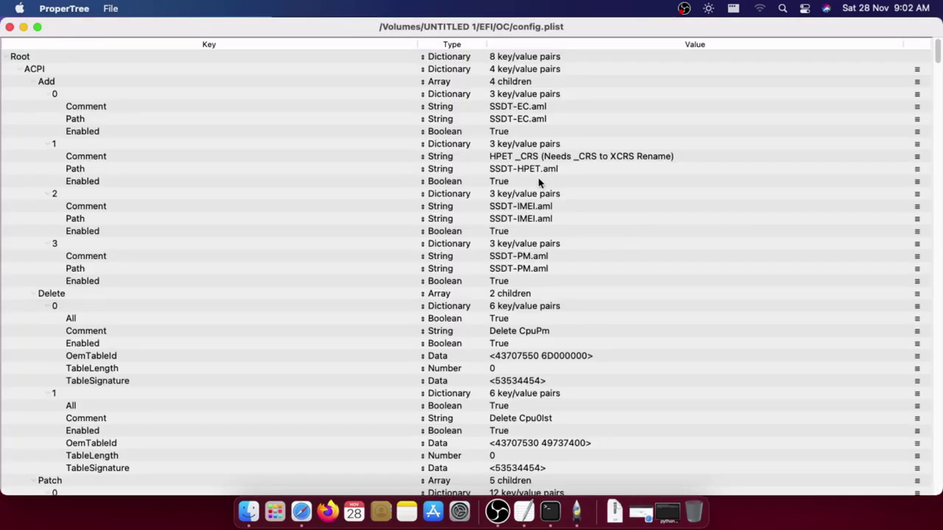
pyautogui.click(533, 169)
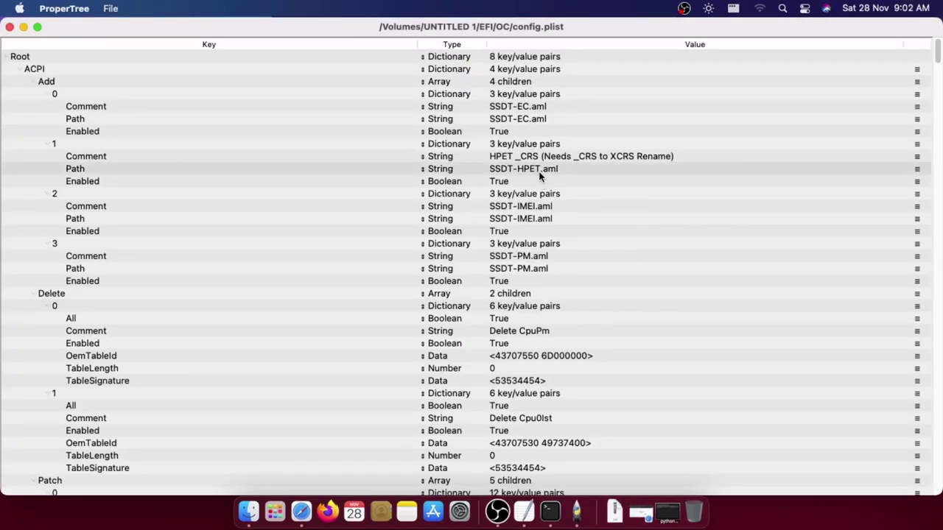
pyautogui.scroll(-1, 499, 228)
pyautogui.scroll(-3, 493, 228)
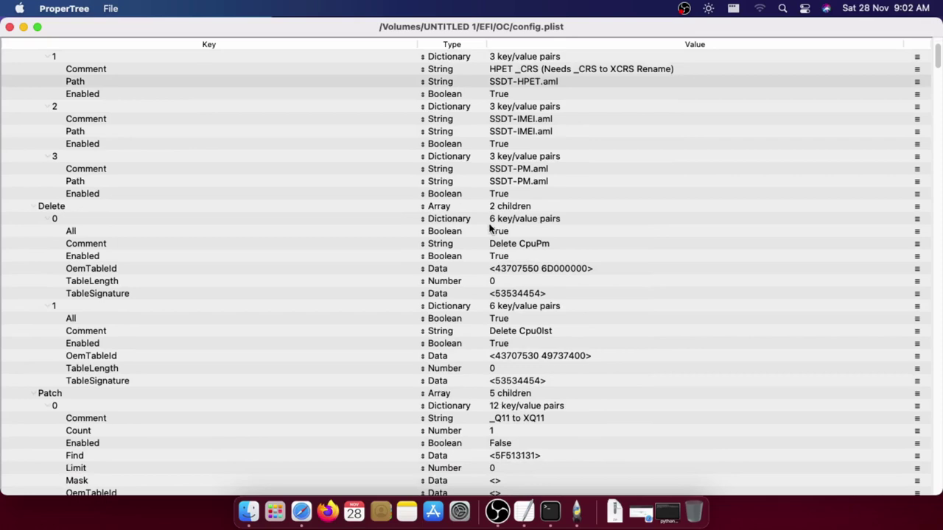
pyautogui.scroll(-5, 489, 229)
pyautogui.scroll(-5, 460, 230)
pyautogui.scroll(-5, 433, 230)
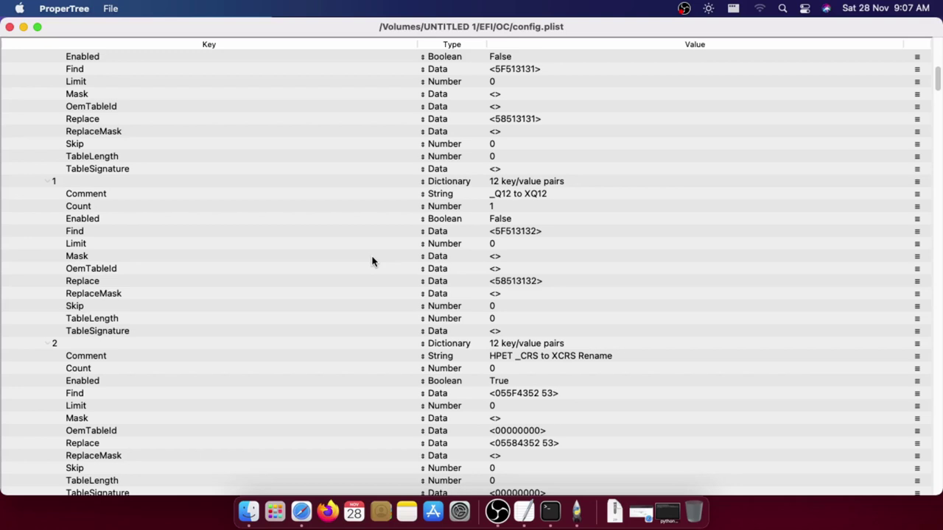
# Move the config.plist window right, then left, and finally maximize it to fill the screen.
pyautogui.click(734, 8)
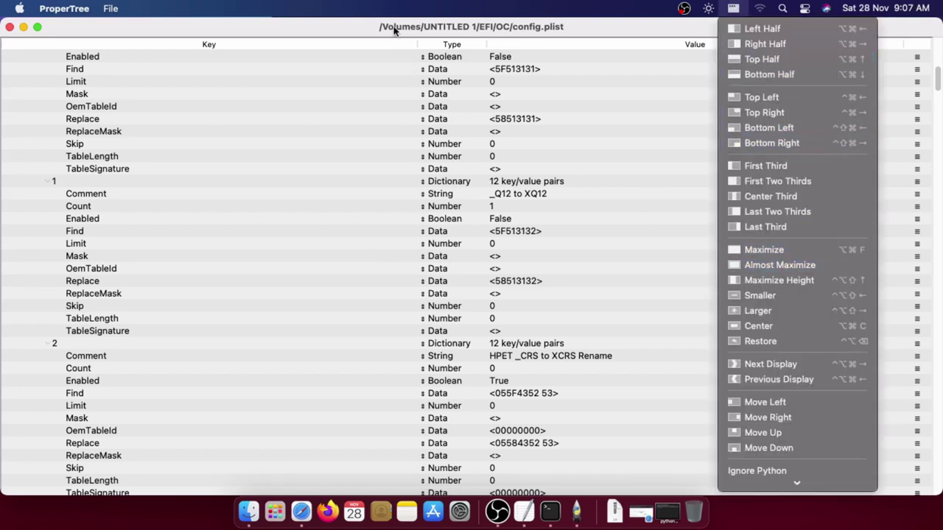
pyautogui.moveTo(391, 27); pyautogui.dragTo(404, 94)
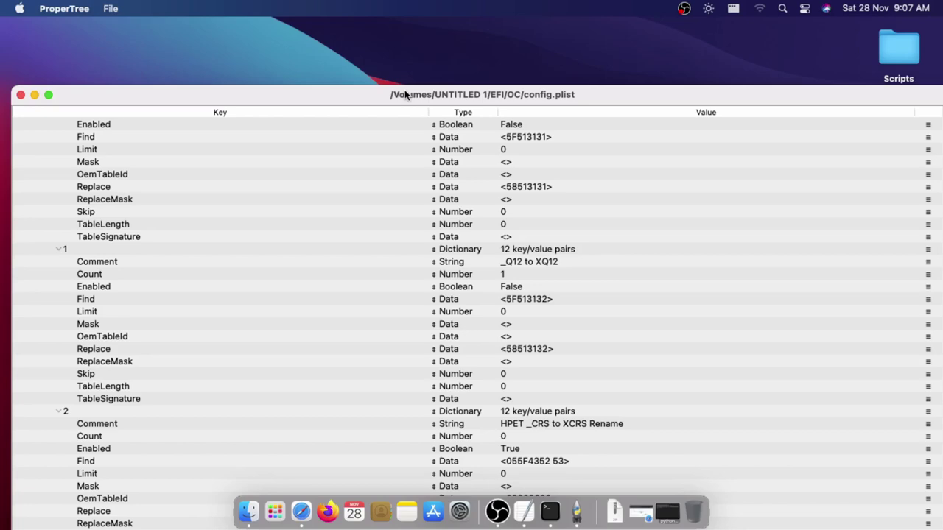
pyautogui.moveTo(404, 95); pyautogui.dragTo(939, 231)
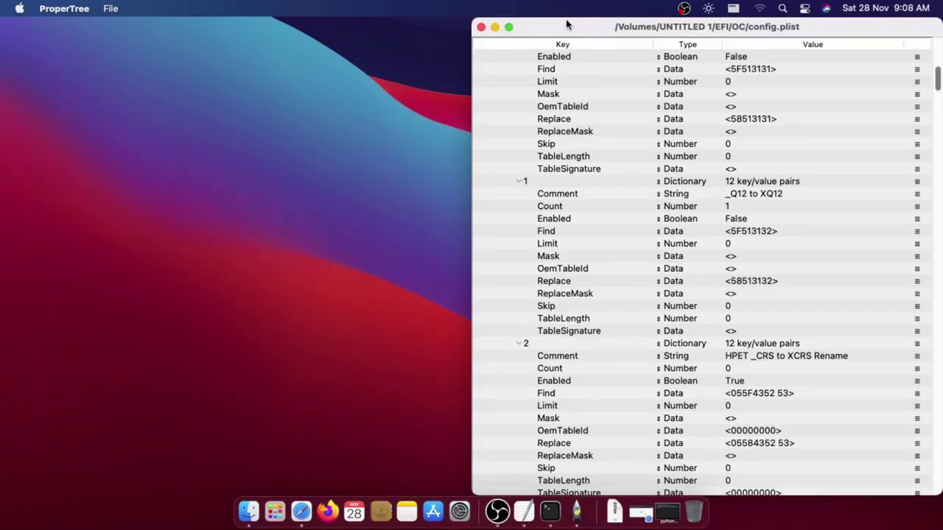
pyautogui.moveTo(736, 26)
pyautogui.mouseDown()
pyautogui.moveTo(84, 132)
pyautogui.moveTo(0, 118)
pyautogui.mouseUp()
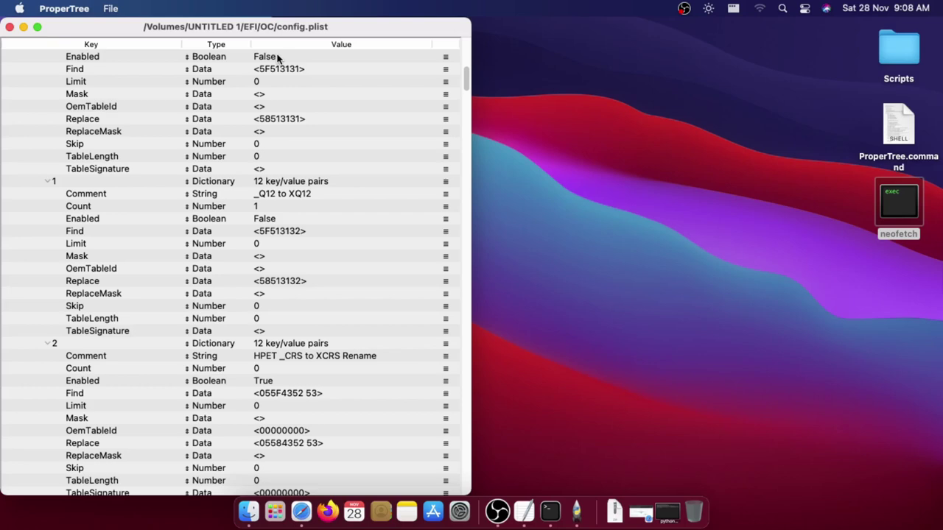
pyautogui.doubleClick(209, 32)
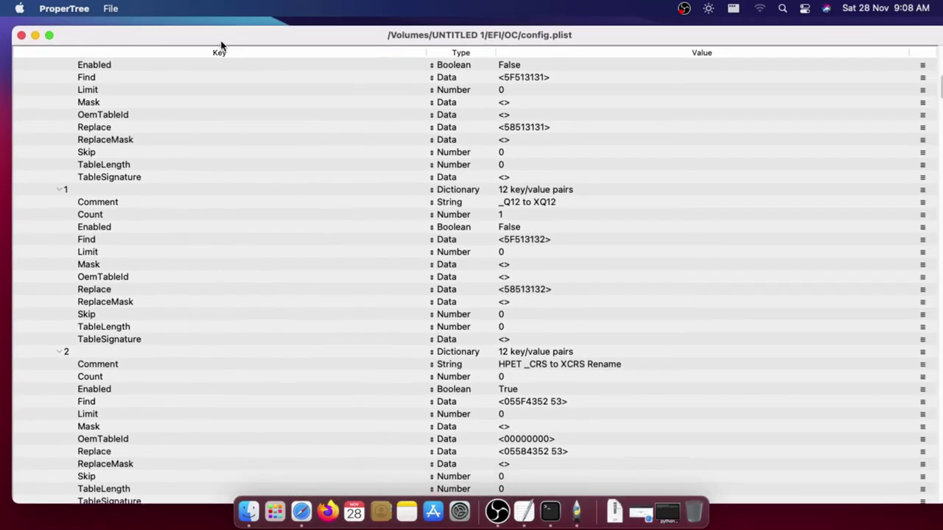
# Quit ProperTree and nudge the W1953 monitor's brightness up slightly in MonitorControl.
pyautogui.click(32, 35)
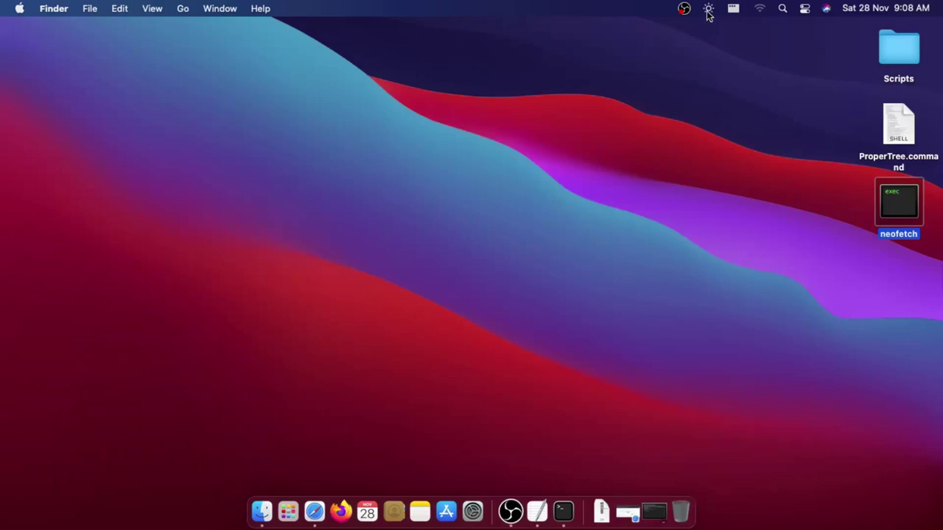
pyautogui.click(708, 9)
pyautogui.moveTo(729, 29)
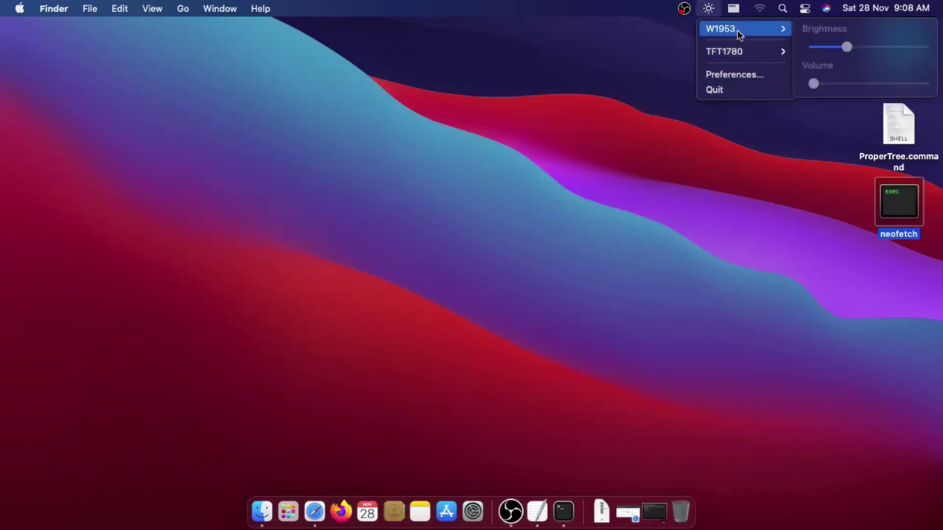
pyautogui.click(854, 53)
pyautogui.click(588, 87)
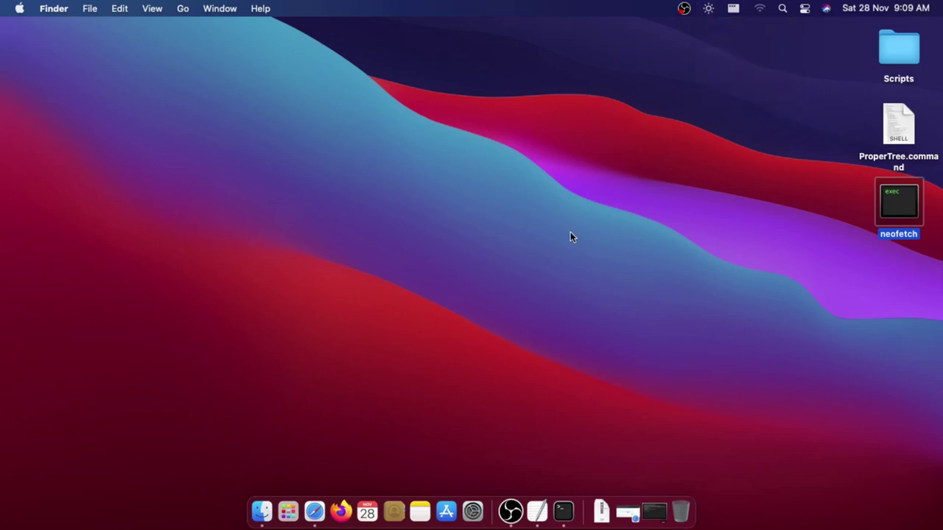
# Raise the display brightness two steps with the brightness-up key.
pyautogui.press('XF86MonBrightnessUp')
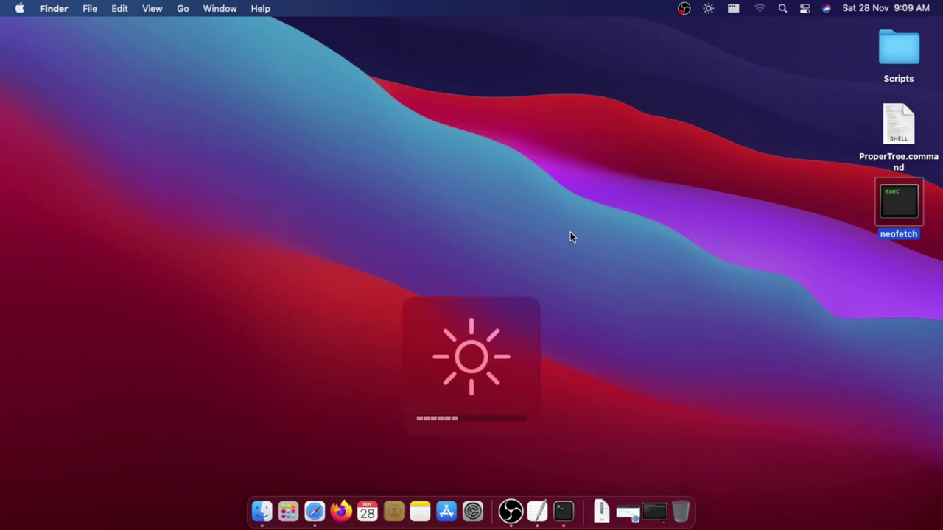
pyautogui.press('XF86MonBrightnessUp')
pyautogui.press('XF86MonBrightnessUp')
pyautogui.press('XF86MonBrightnessUp')
pyautogui.press('XF86MonBrightnessUp')
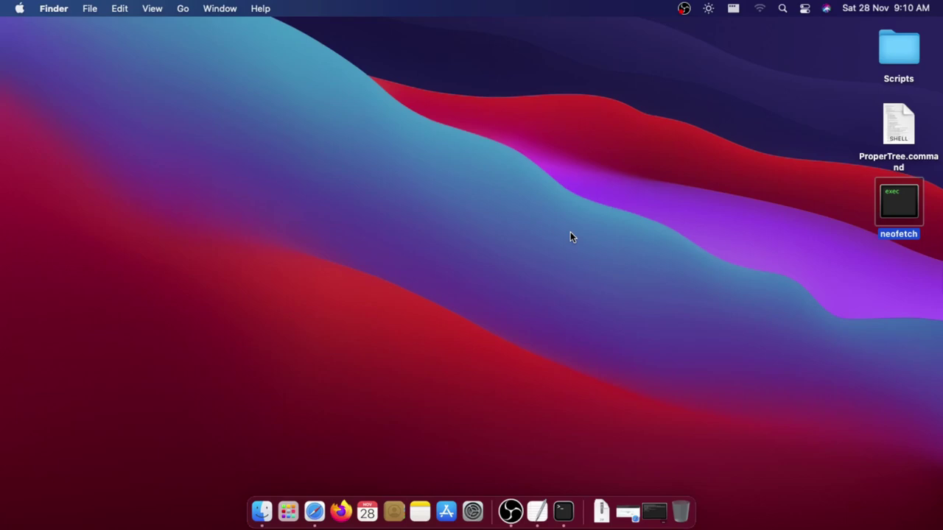
# Launch Safari on the rxhanson/Rectangle GitHub page and scroll through it.
pyautogui.click(315, 510)
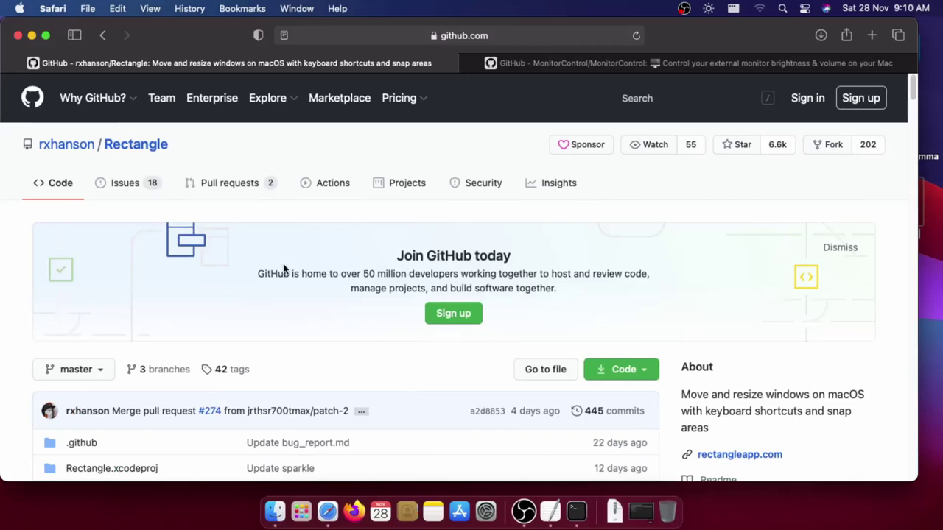
pyautogui.scroll(-3, 309, 331)
pyautogui.scroll(-4, 305, 327)
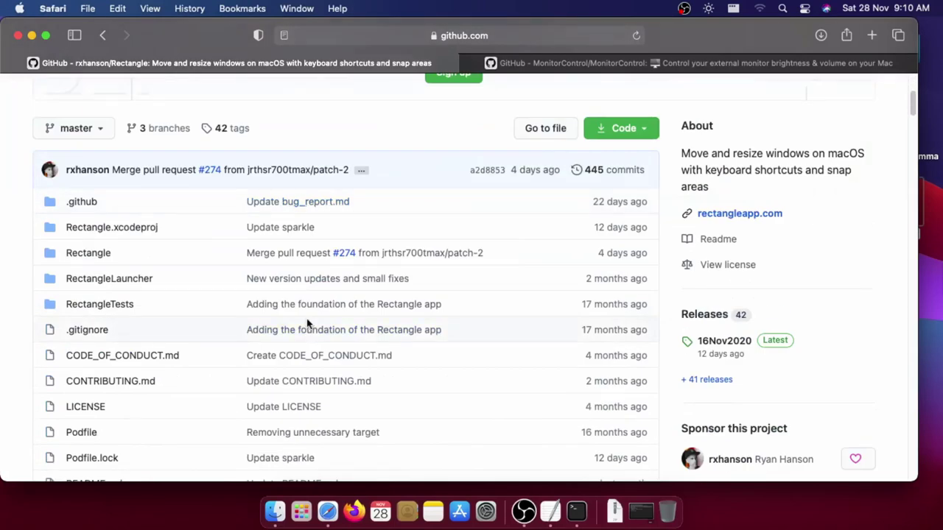
pyautogui.scroll(-3, 243, 346)
pyautogui.scroll(10, 377, 342)
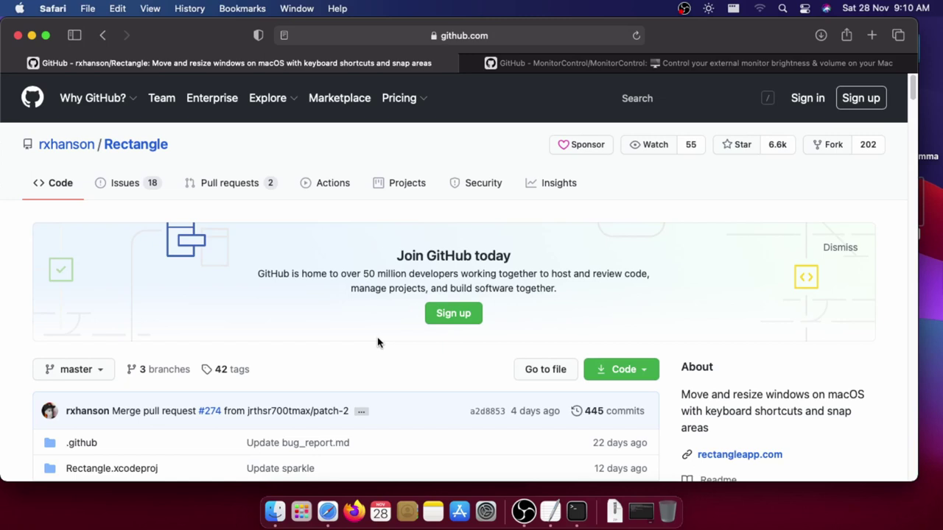
# Switch to the MonitorControl repo and scroll to its file list and v2.1.0 release.
pyautogui.click(593, 62)
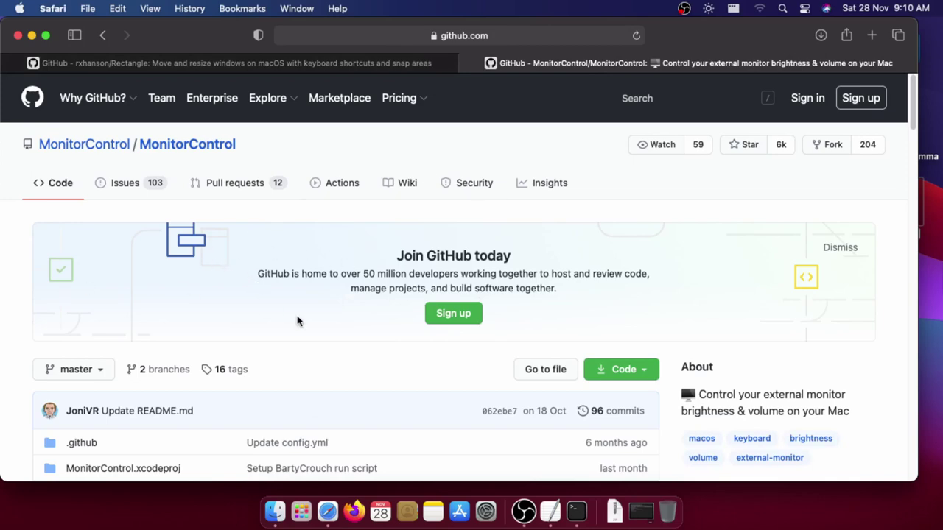
pyautogui.scroll(-5, 298, 321)
pyautogui.scroll(-4, 293, 322)
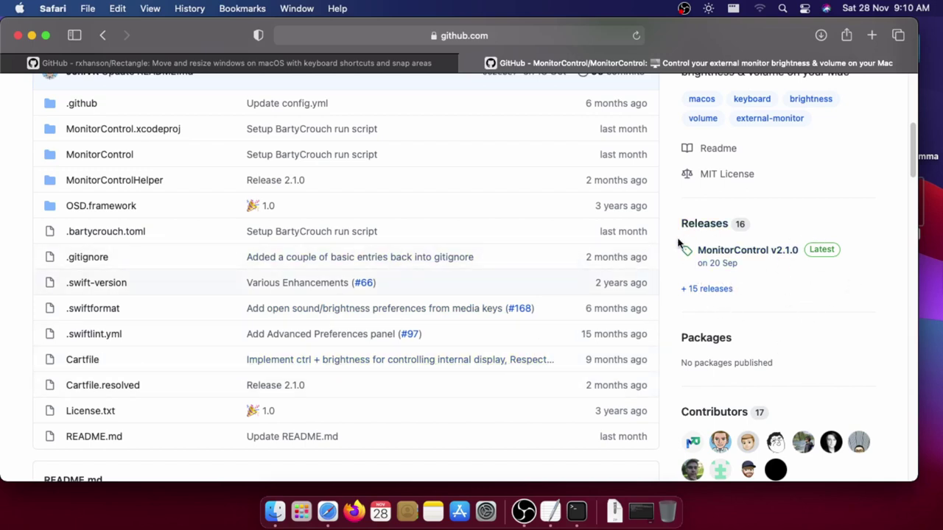
pyautogui.scroll(-2, 494, 276)
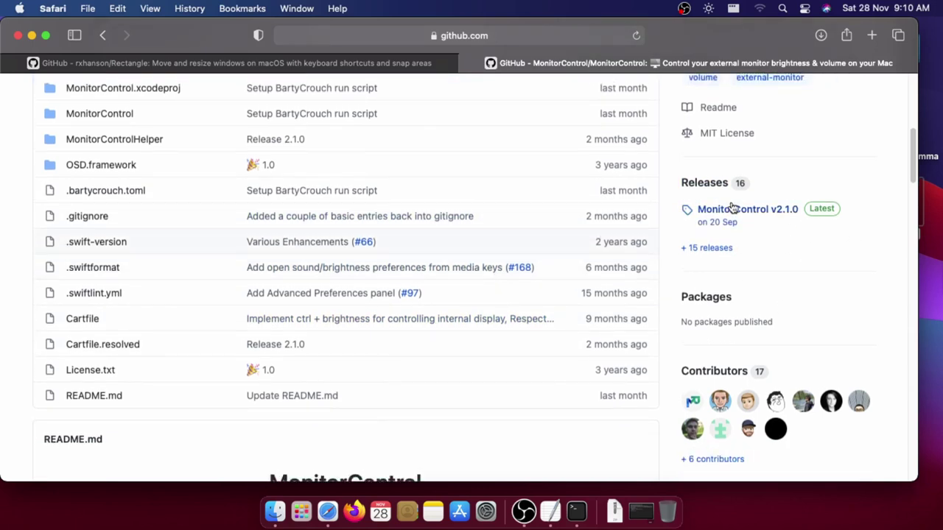